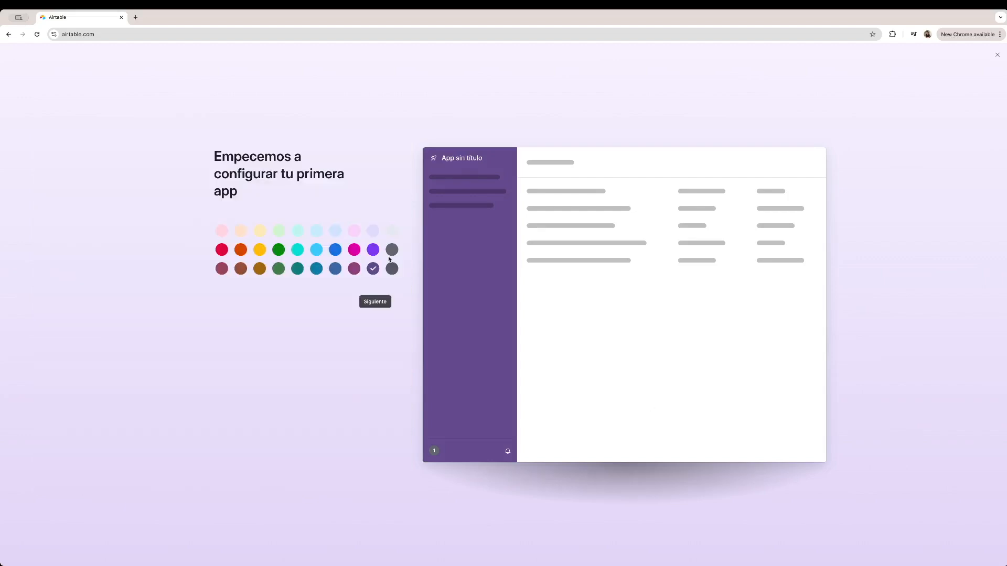
Try several theme colours for the new app, settle on the pale lavender and continue the setup
click(354, 250)
click(392, 250)
click(354, 231)
click(335, 232)
click(373, 231)
click(370, 307)
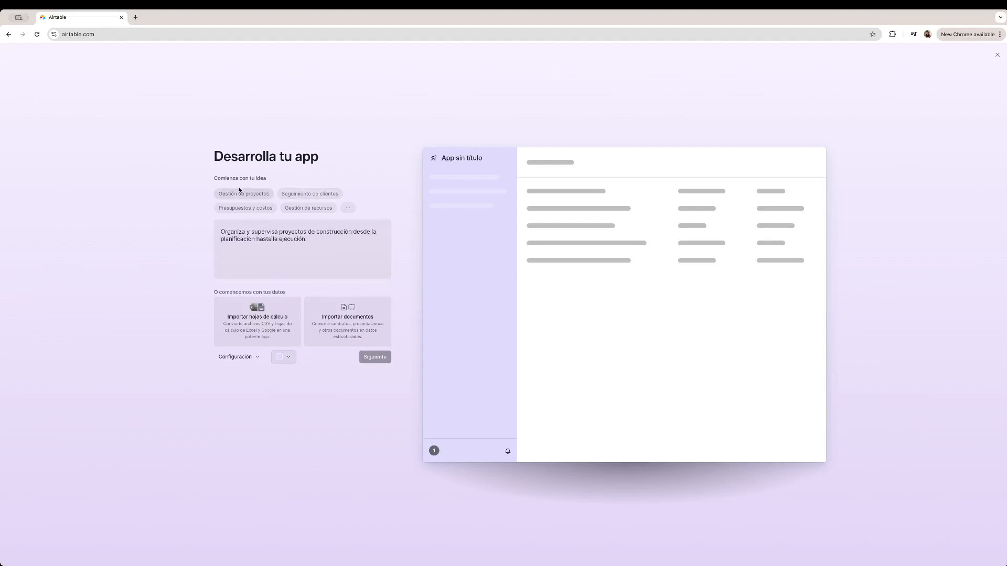
Choose the "Gestión de proyectos" idea with its suggested construction description and create the app with the proposed workflows
click(251, 198)
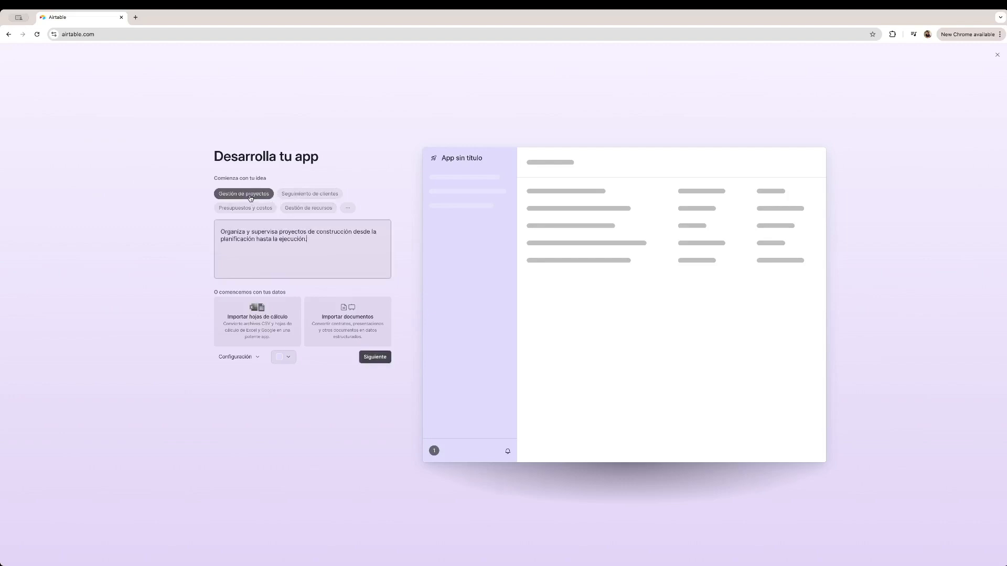
click(375, 357)
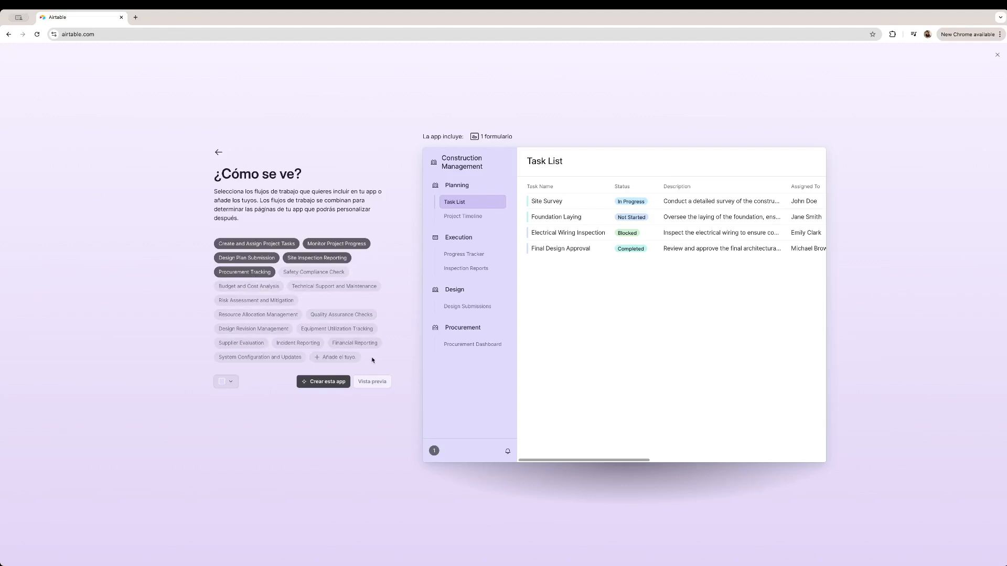
click(318, 383)
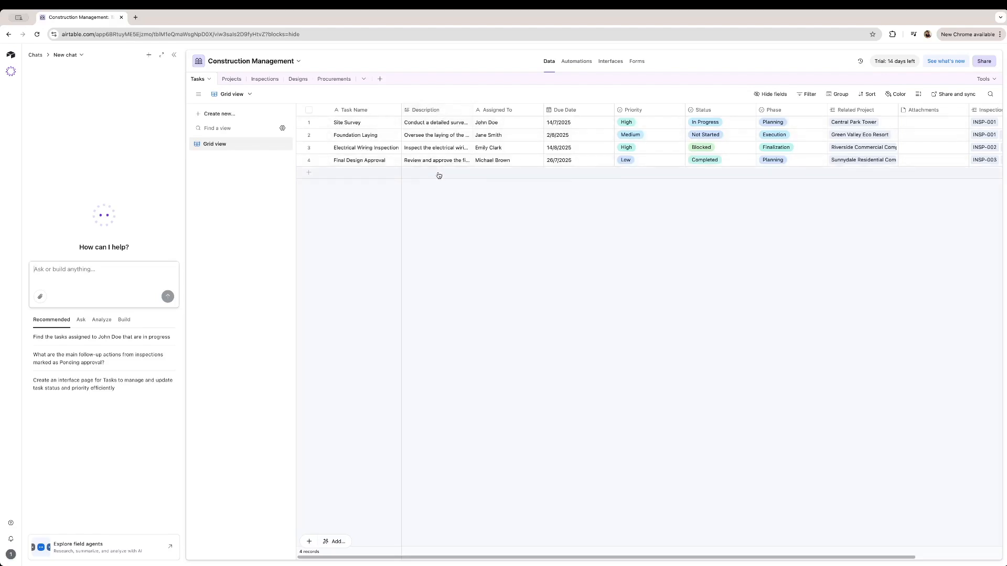
Collapse the AI chat panel to give the Tasks table more room
click(198, 80)
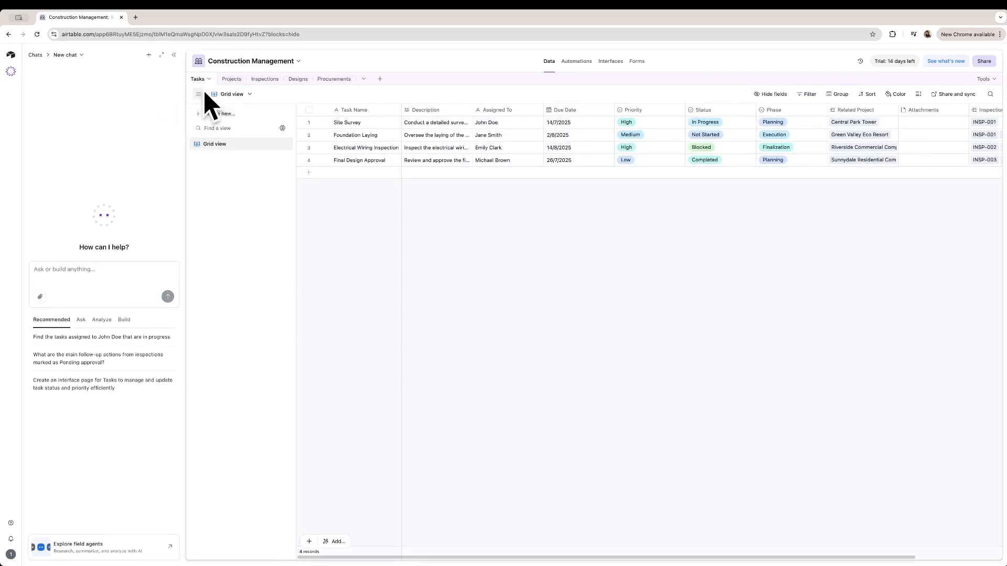
click(174, 54)
click(80, 73)
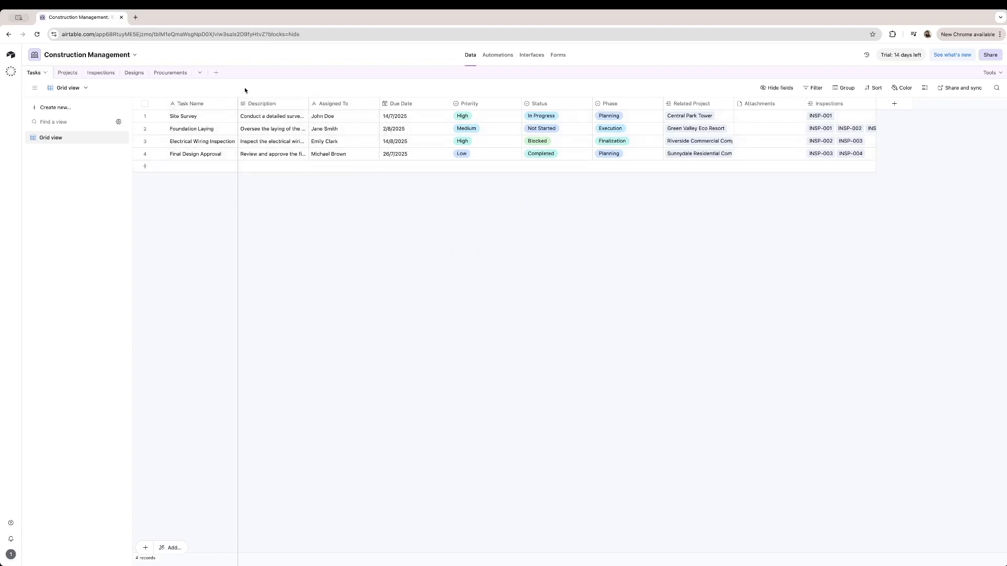
Import the Microsoft Excel file Trufas.xlsx from the local files into the base as a new table
click(215, 73)
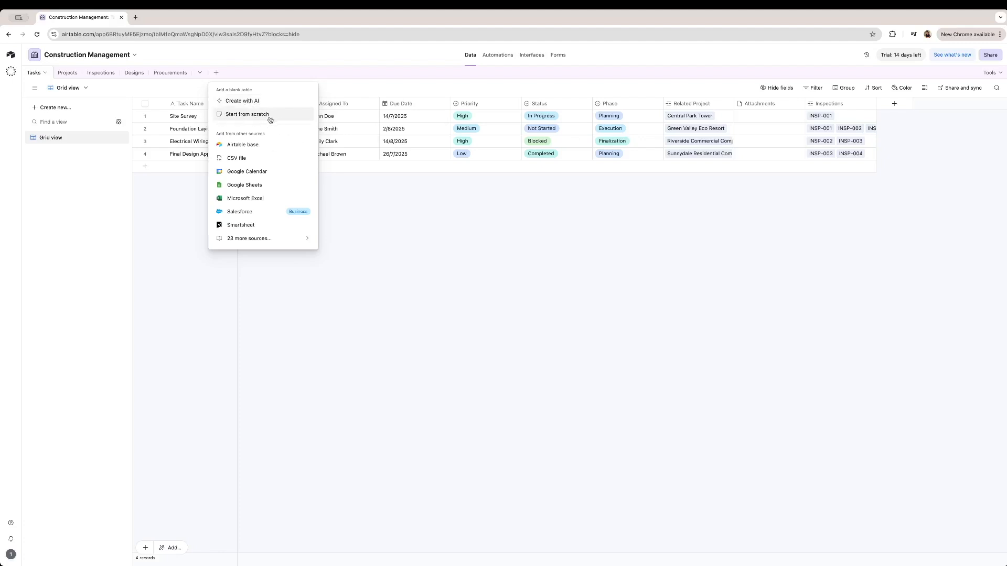
click(258, 198)
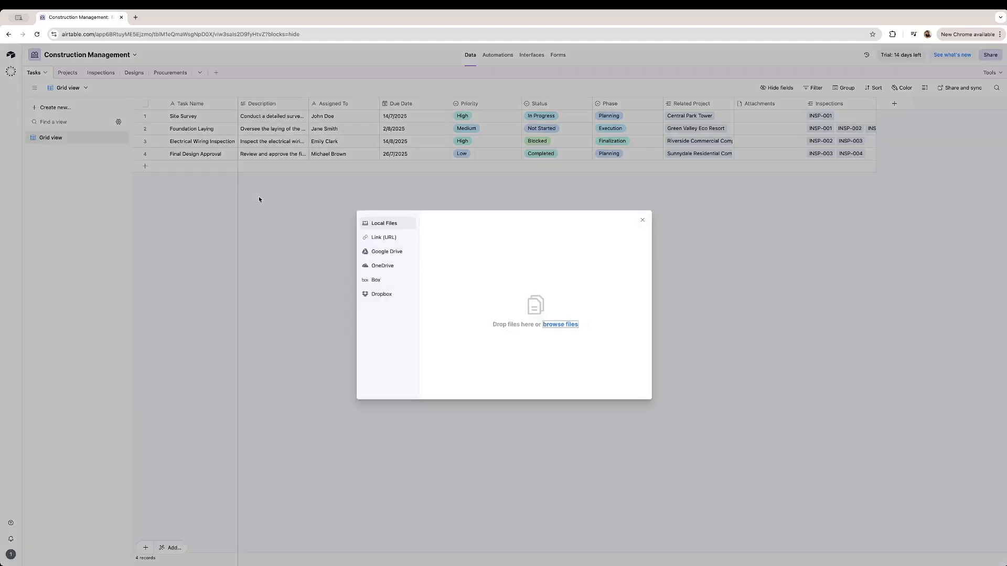
click(552, 326)
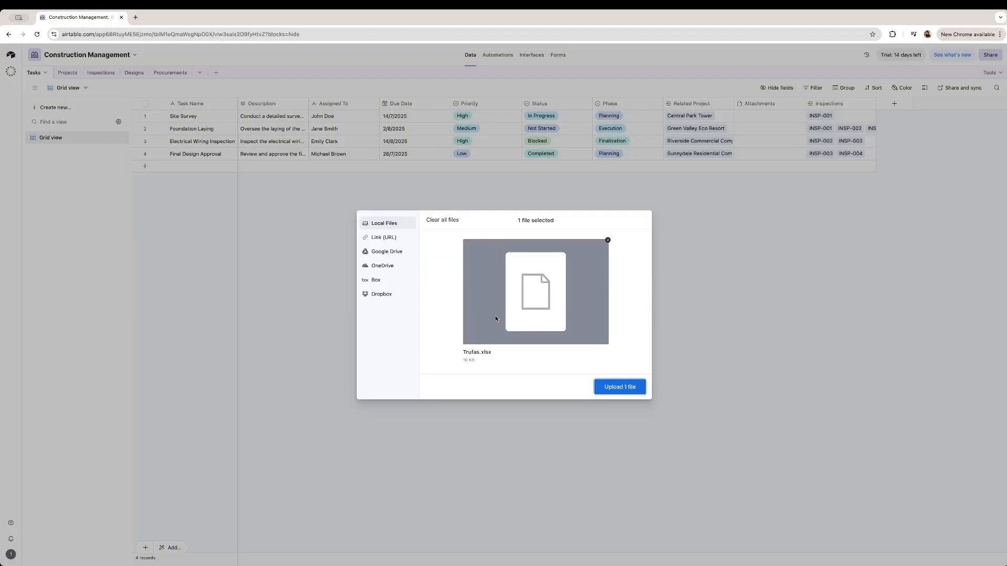
click(623, 388)
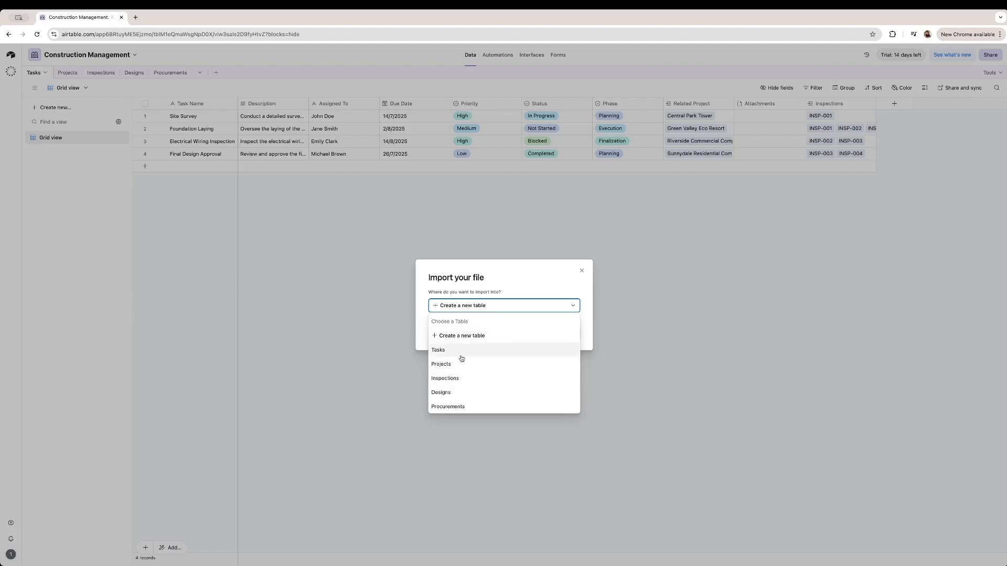
click(463, 338)
click(572, 333)
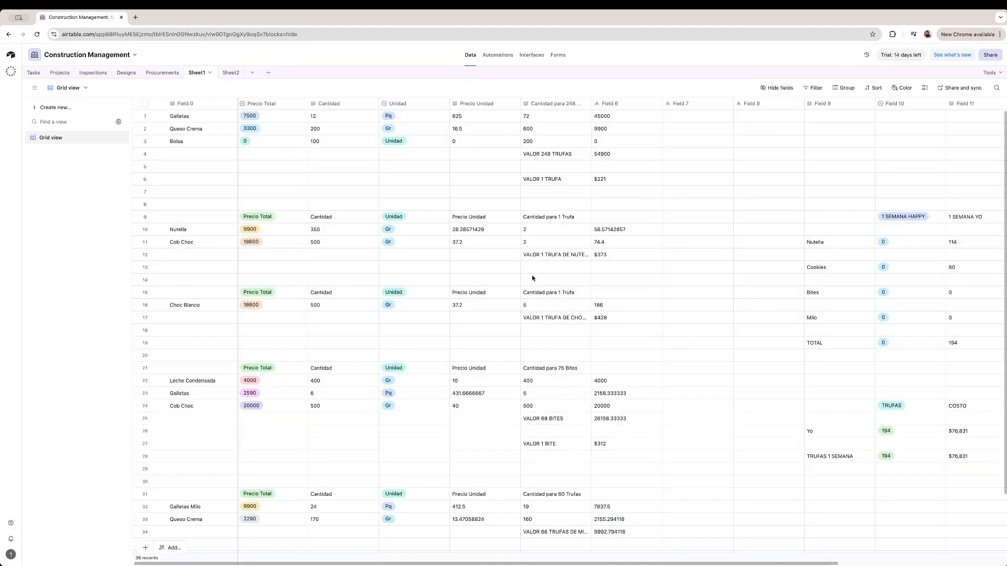
Look over the imported Sheet1 records and rename its primary field to Ingredient
scroll(472, 300, down, 3)
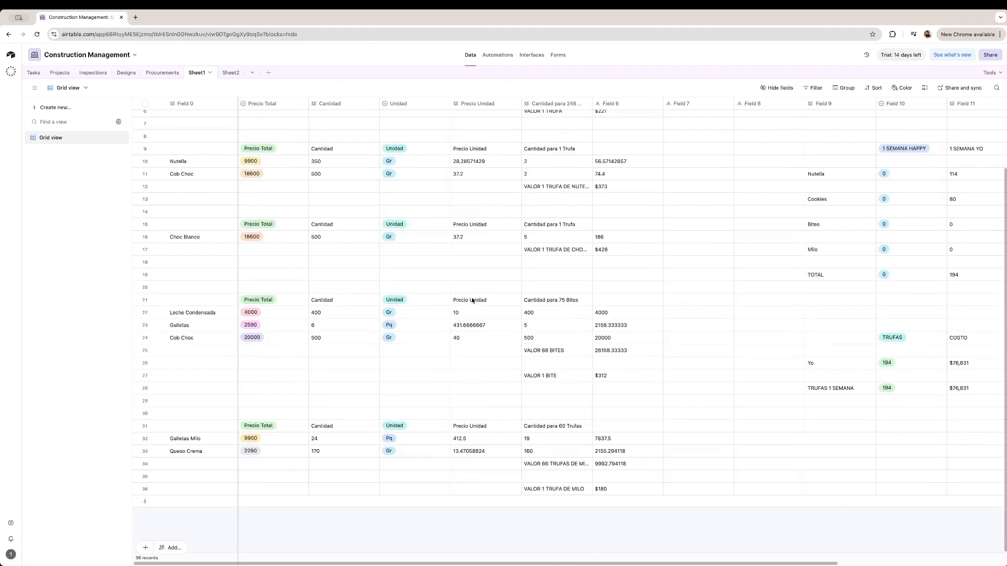
scroll(472, 300, up, 3)
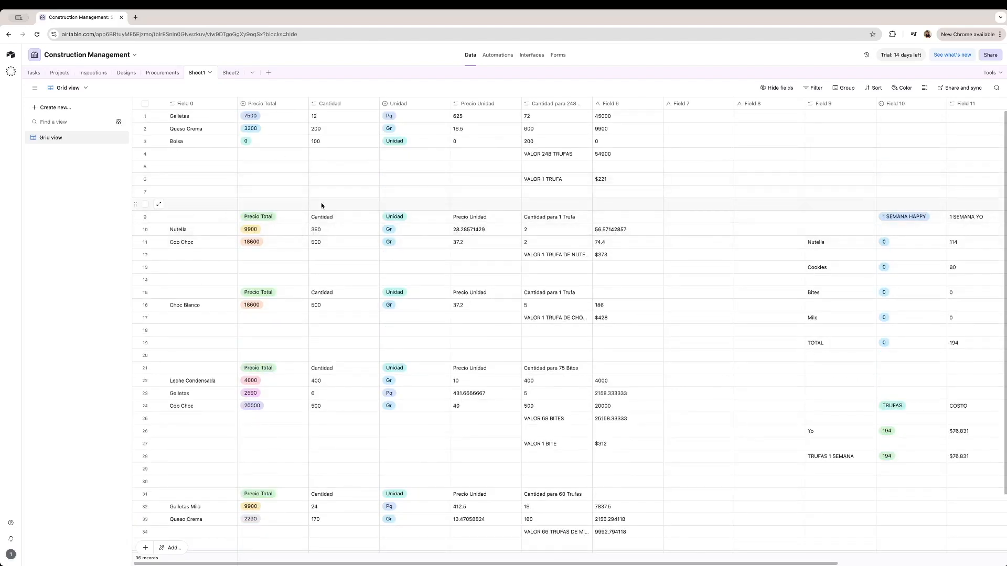
click(184, 104)
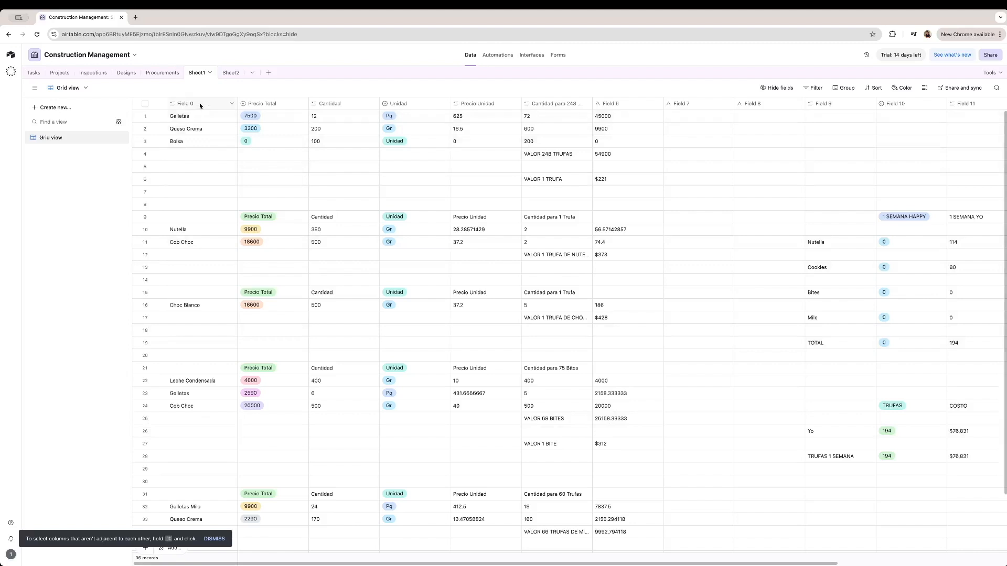
double_click(199, 103)
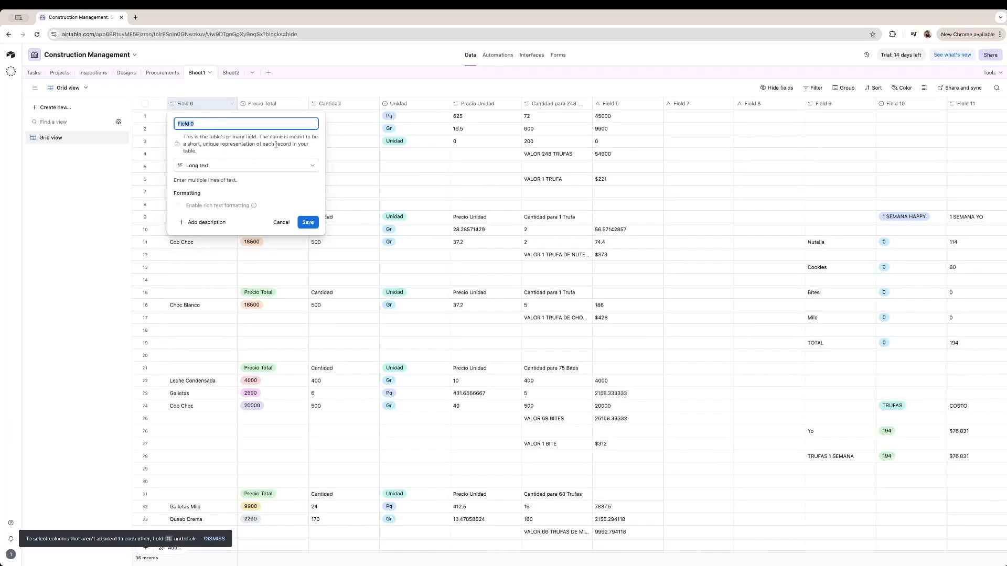
text(Name)
click(308, 222)
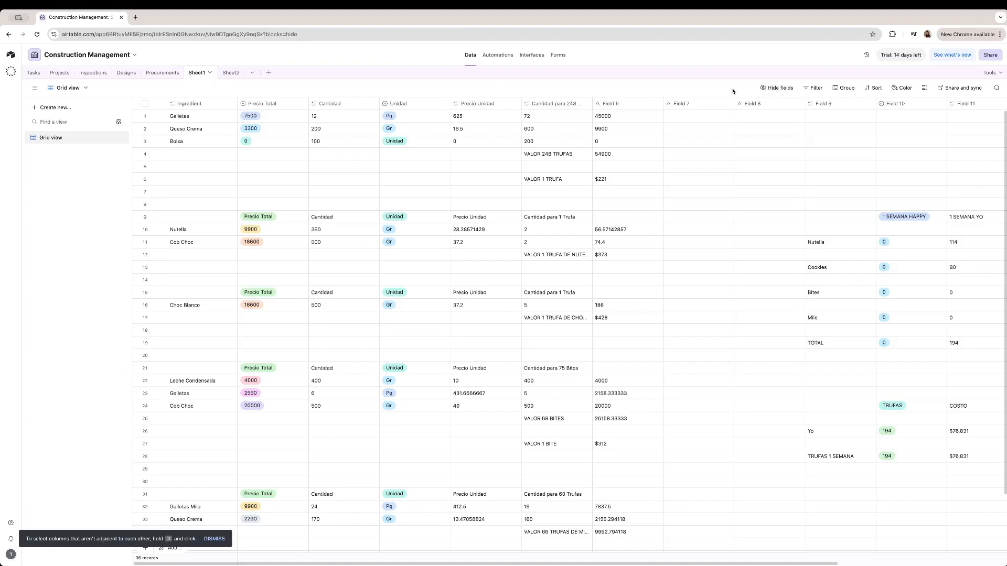
Hide the Precio Total field in the Sheet1 grid view and show it again
click(780, 89)
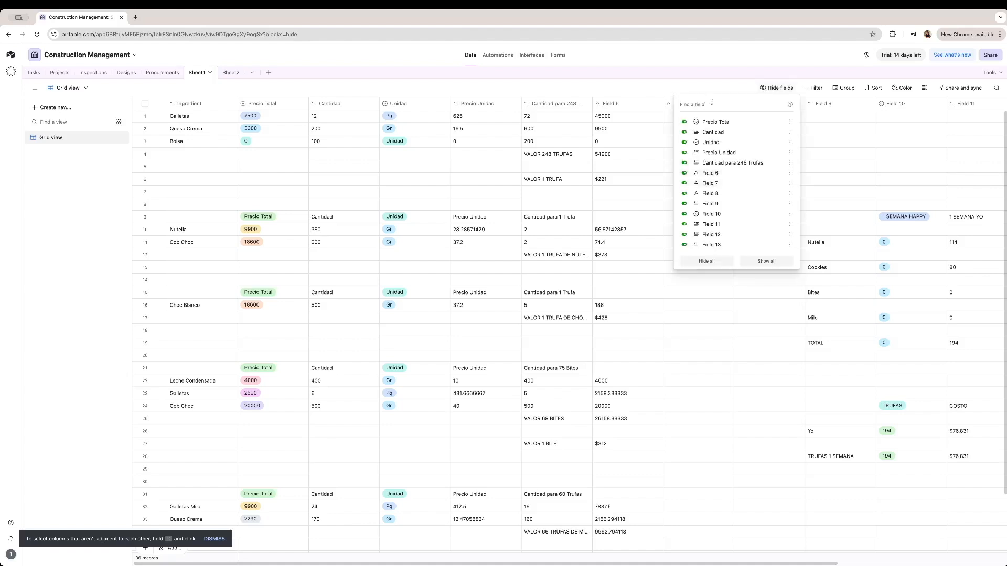
click(775, 89)
click(776, 90)
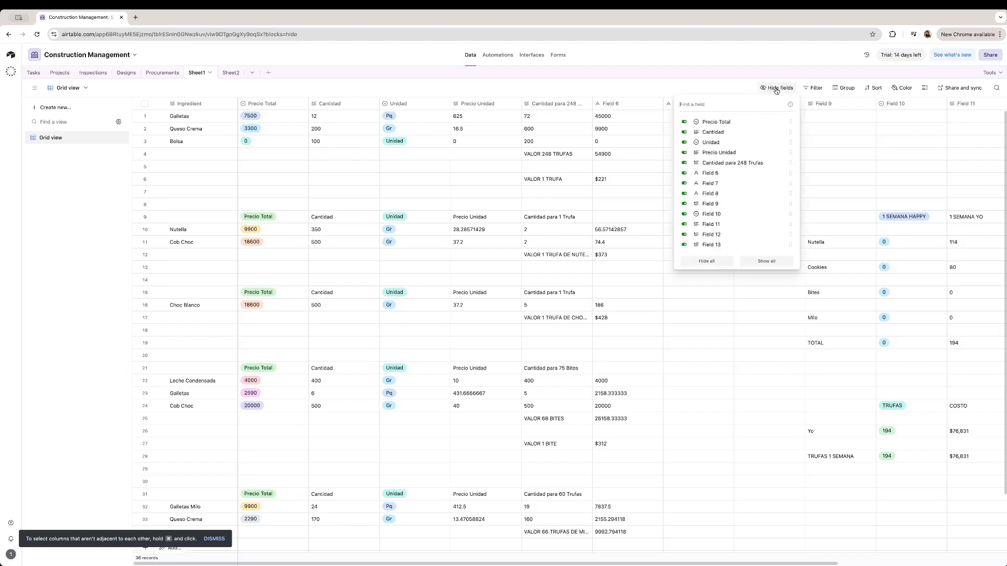
click(684, 122)
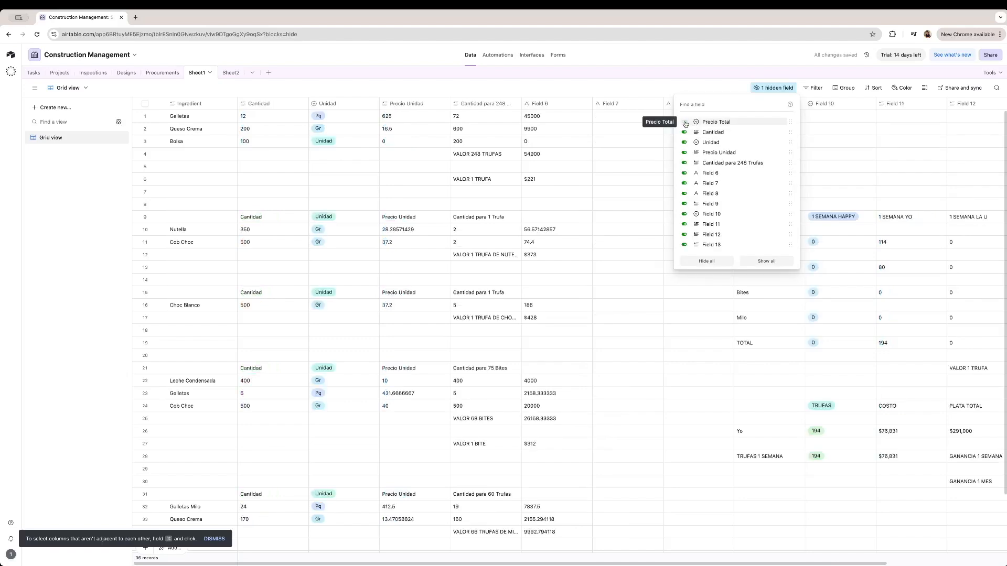
click(685, 124)
click(684, 124)
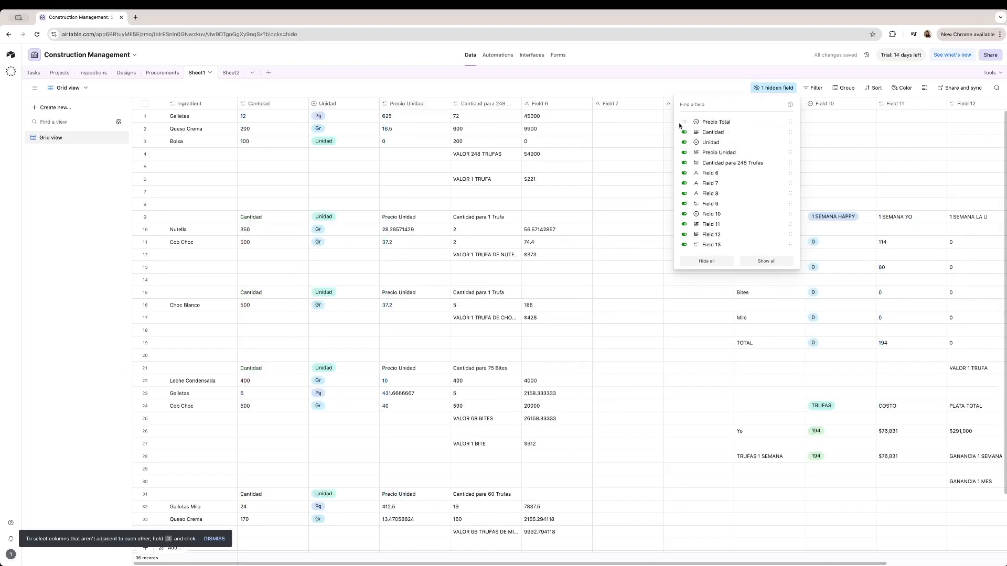
click(684, 124)
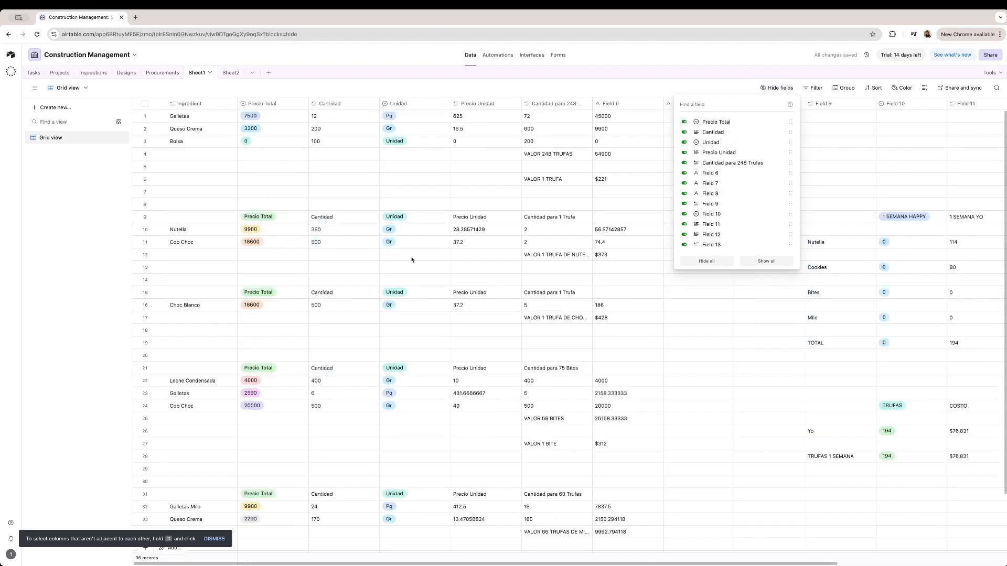
Try a filter condition on the Ingredient field, and try grouping the records by Precio Total
click(814, 88)
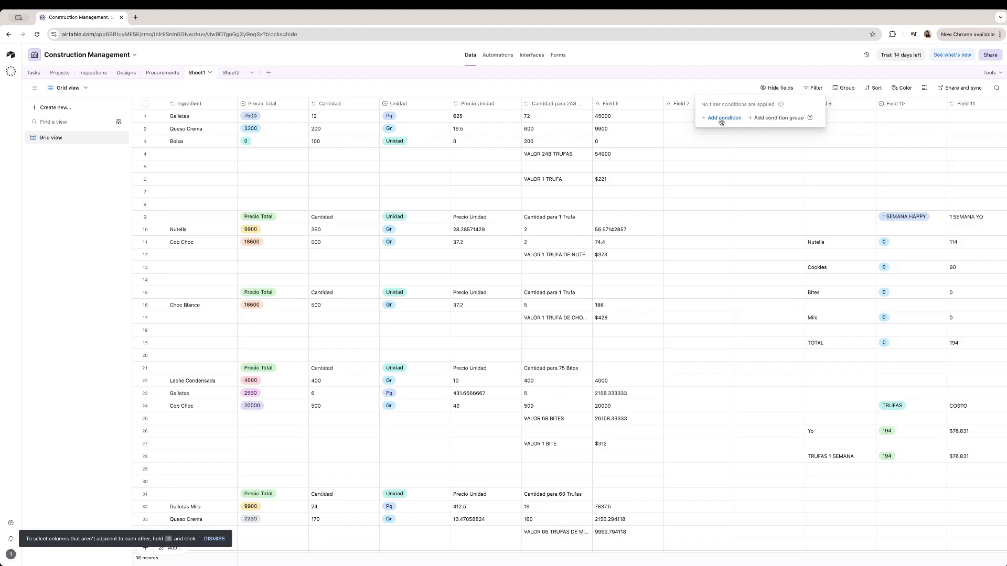
click(718, 119)
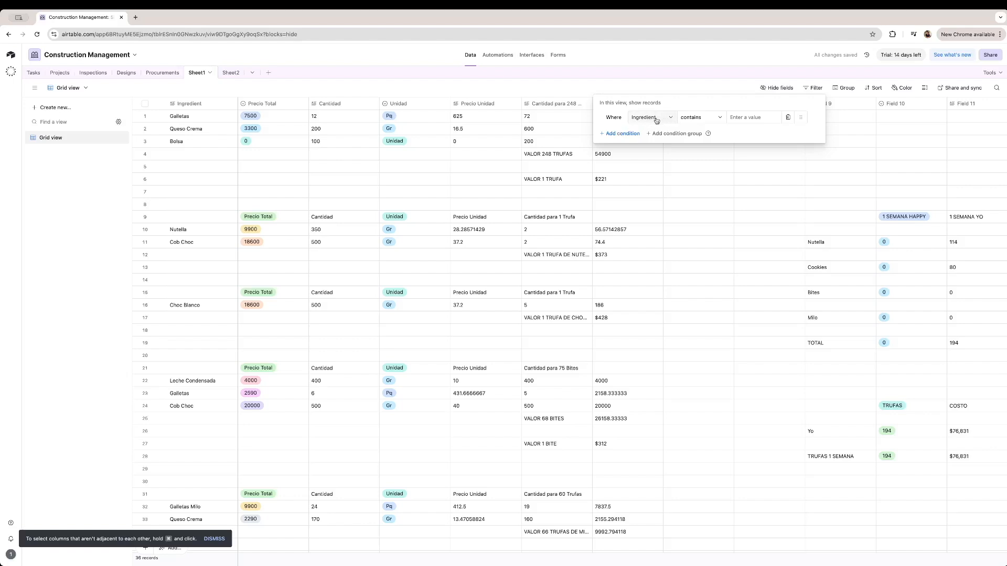
click(754, 117)
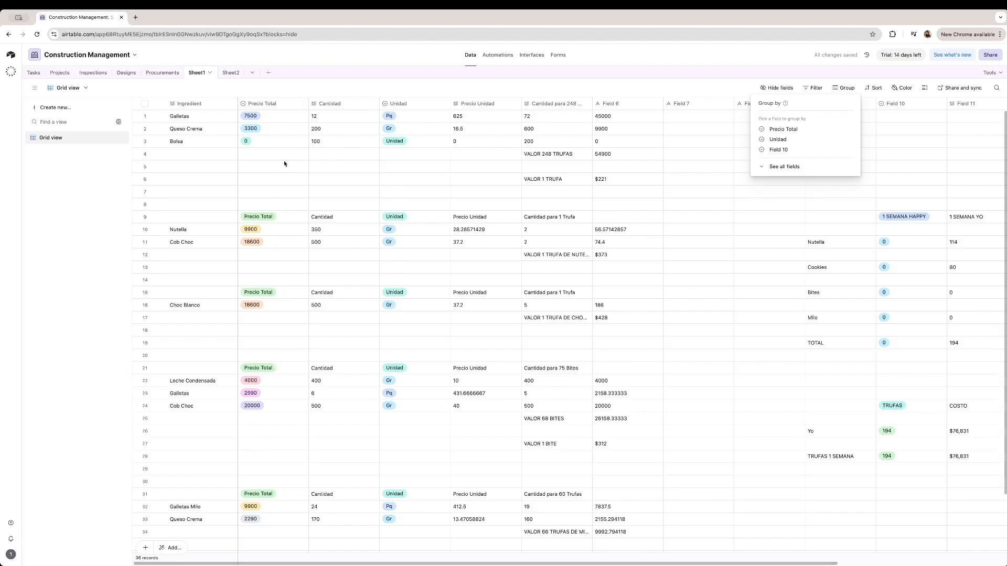
click(792, 129)
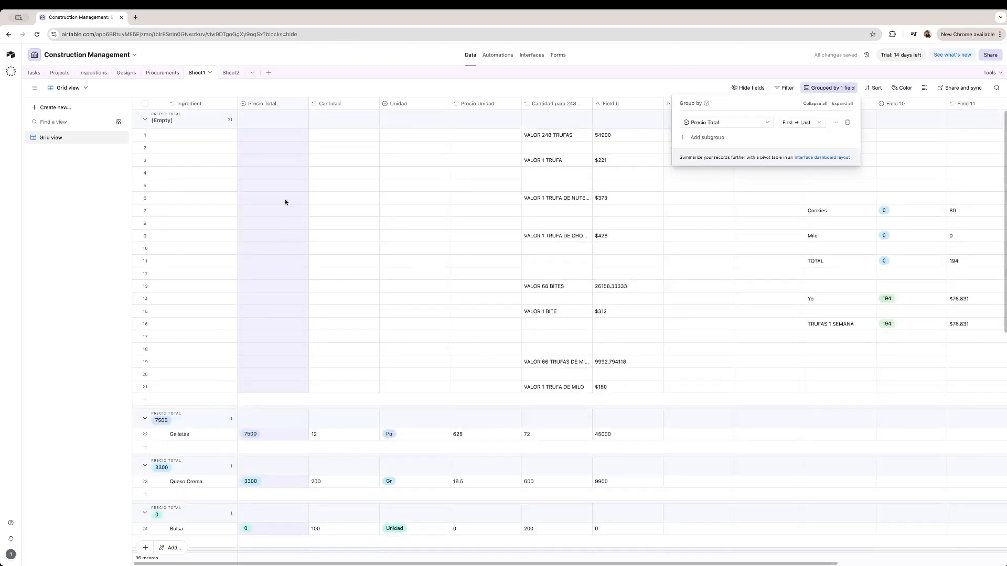
click(801, 122)
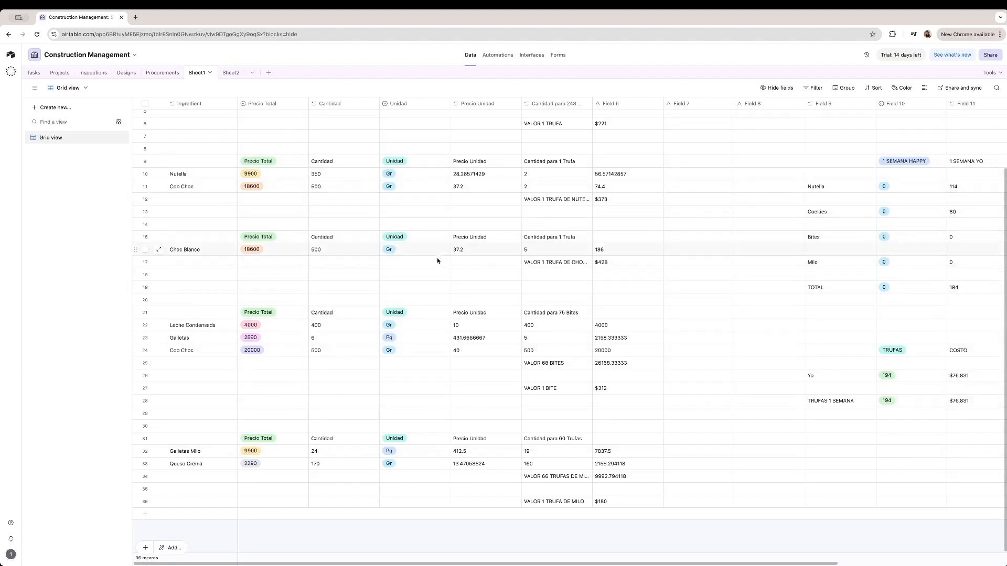
Create a Calendar view for the Sheet1 table without choosing a date field
click(71, 111)
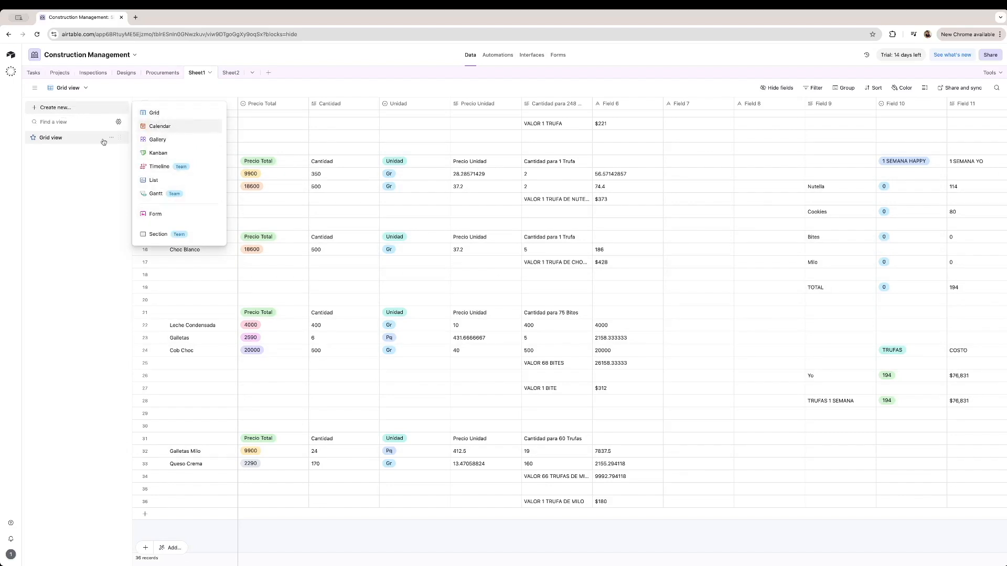
click(182, 128)
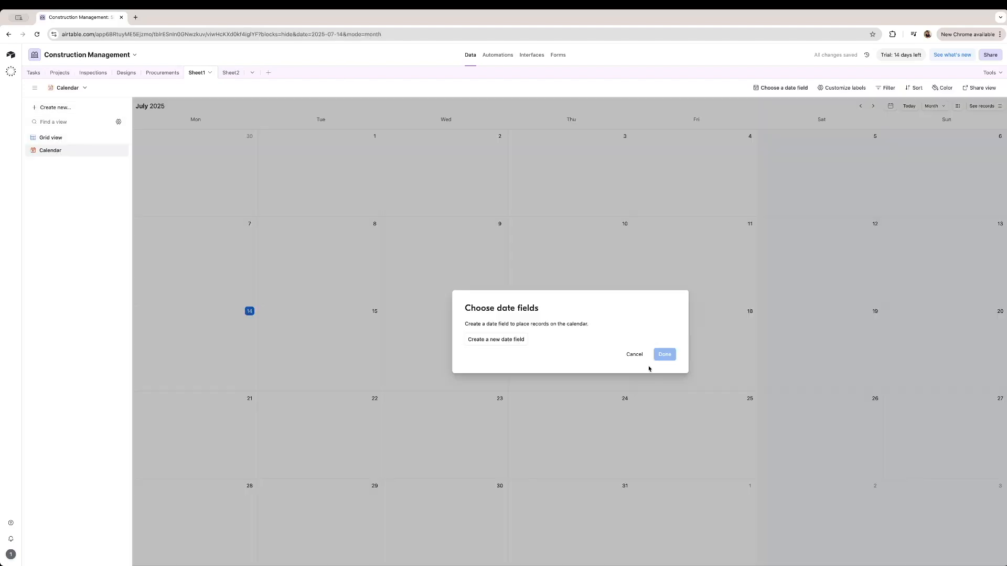
click(634, 355)
Return to the grid view and create a Form view for the Sheet1 table
click(76, 89)
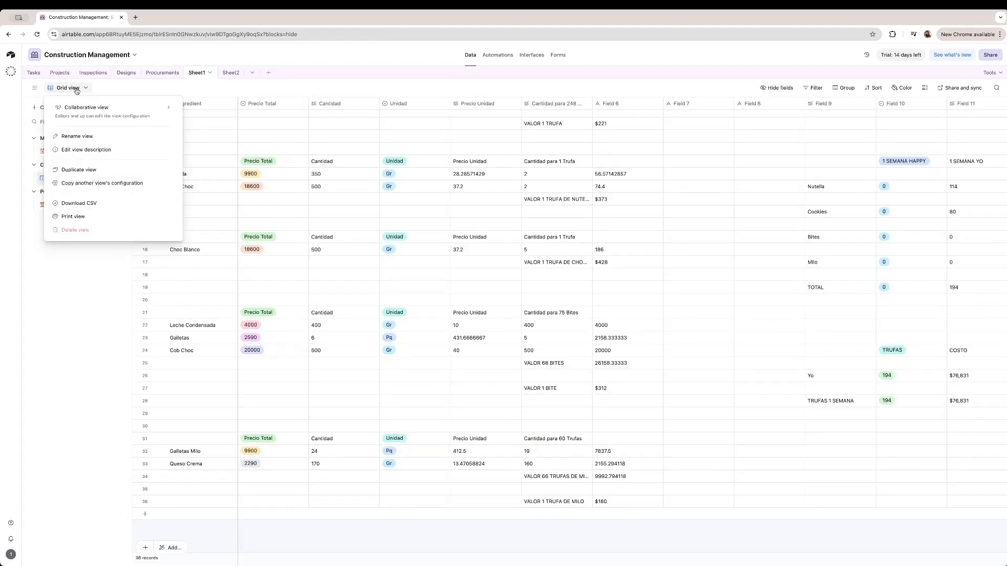
click(112, 89)
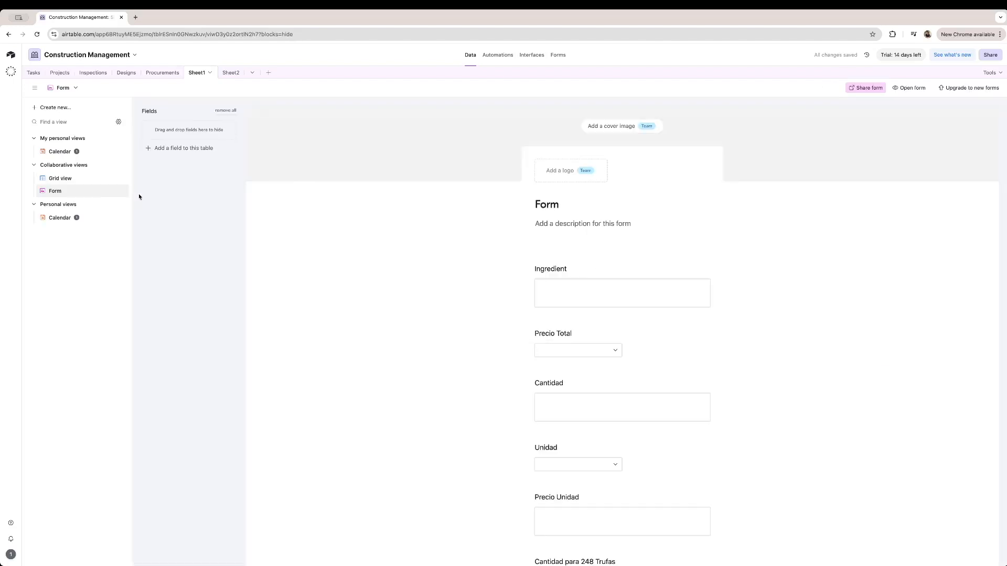
click(75, 110)
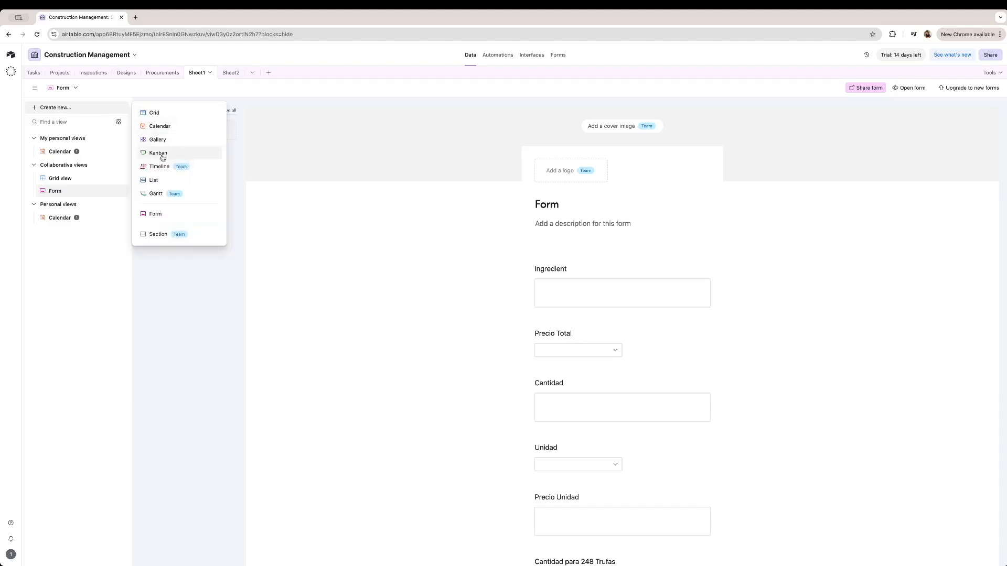
click(93, 232)
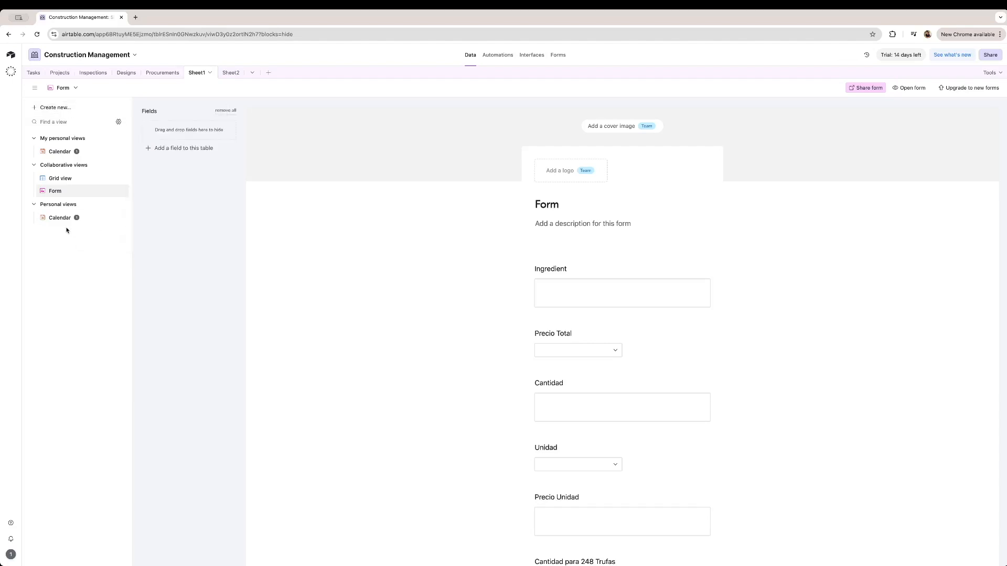
Review the form's input fields, compare them with the grid view and go back to the form
scroll(524, 299, down, 6)
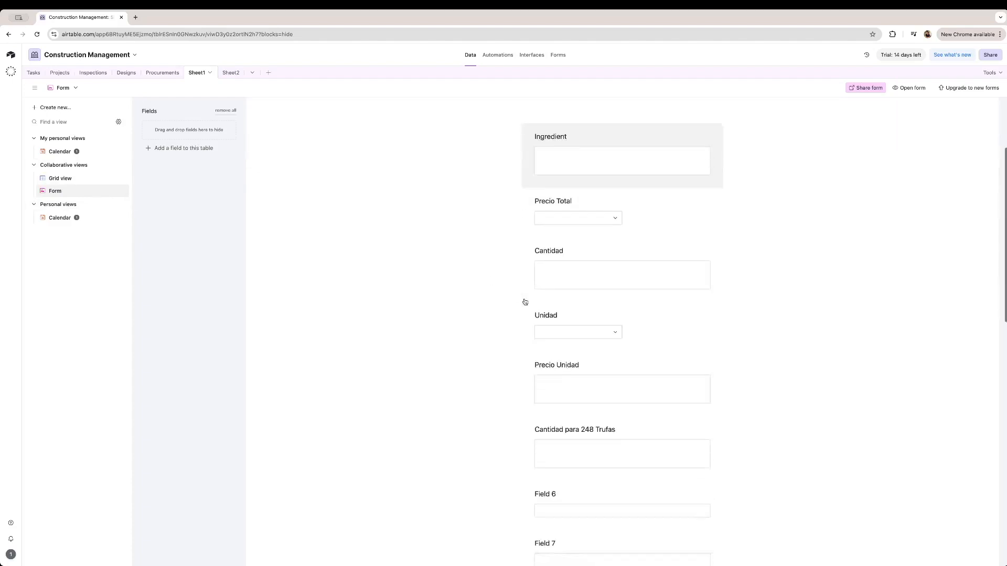
scroll(479, 294, up, 6)
click(79, 179)
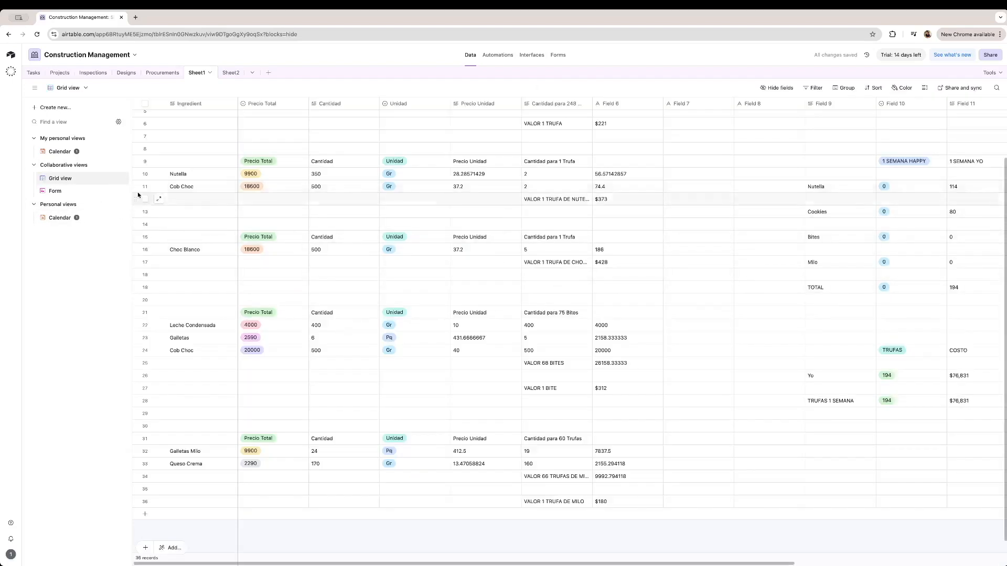
click(55, 191)
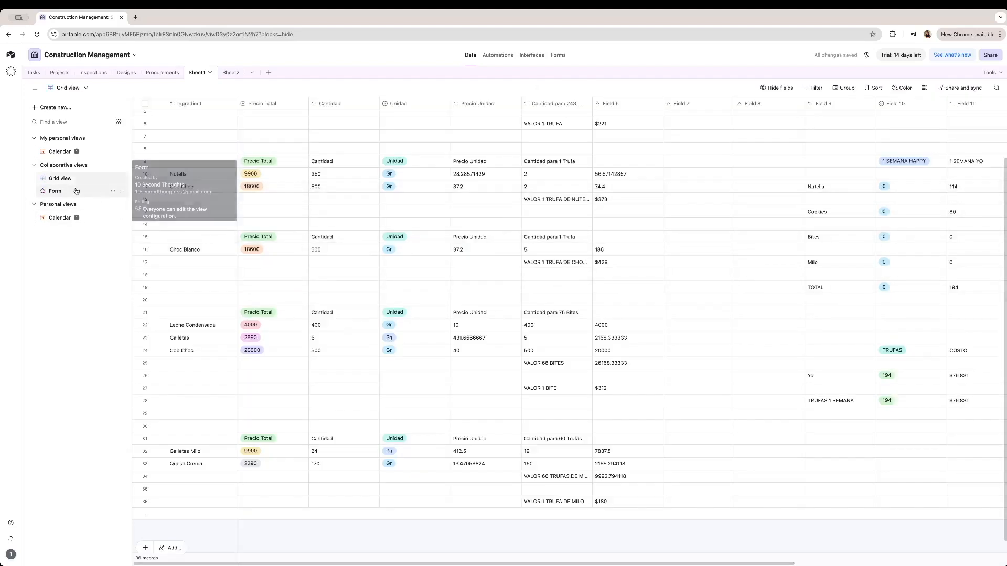
Review the full list of input fields in the Sheet1 form
click(811, 171)
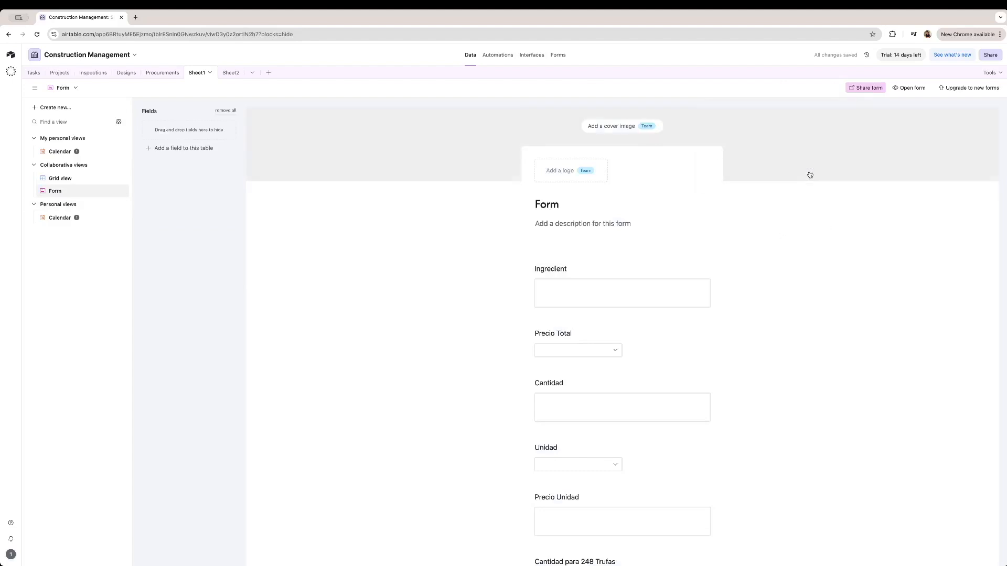
scroll(670, 317, down, 15)
scroll(669, 316, up, 15)
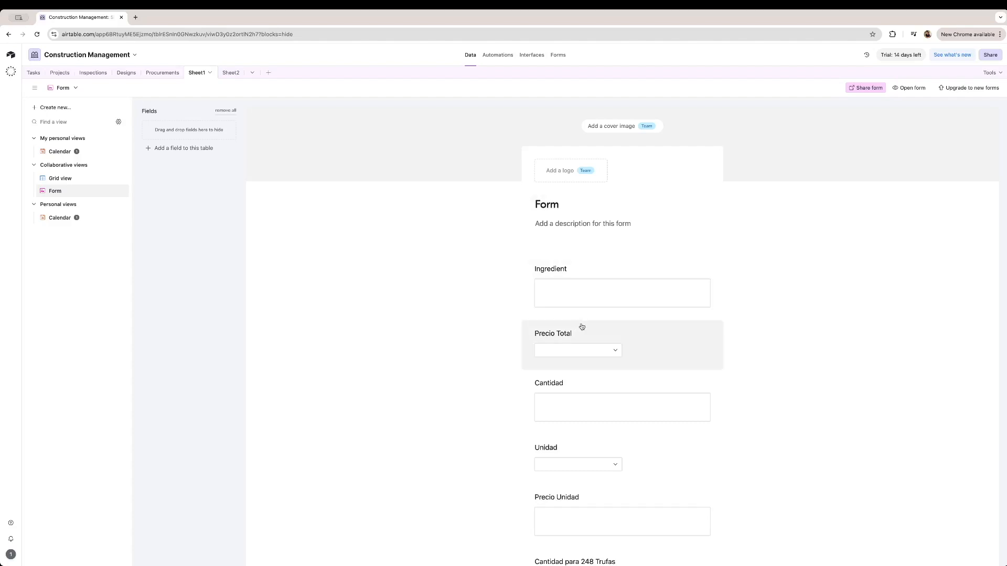
Return to the Sheet1 grid view and rename the Ingredient field to Something Else
click(95, 179)
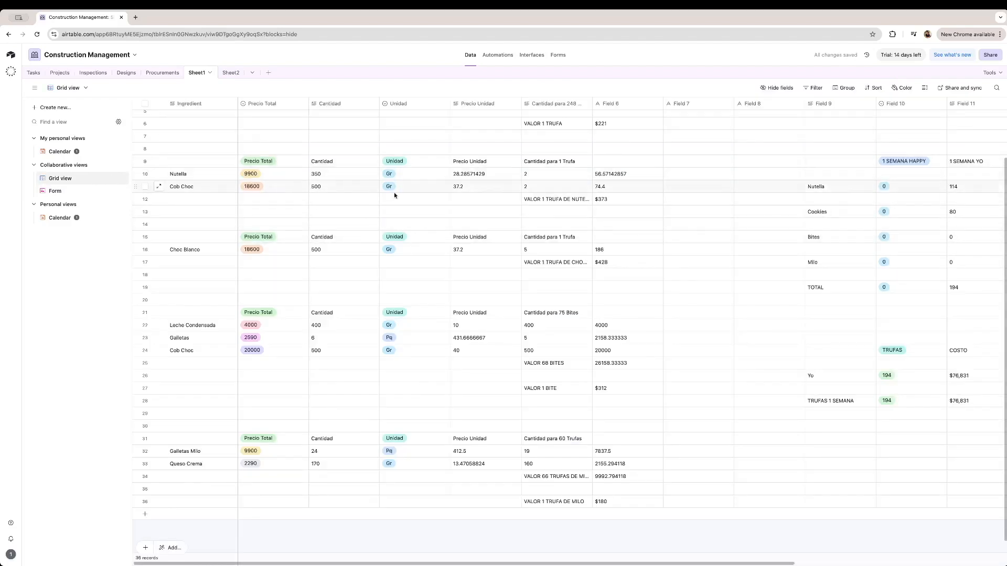
click(68, 192)
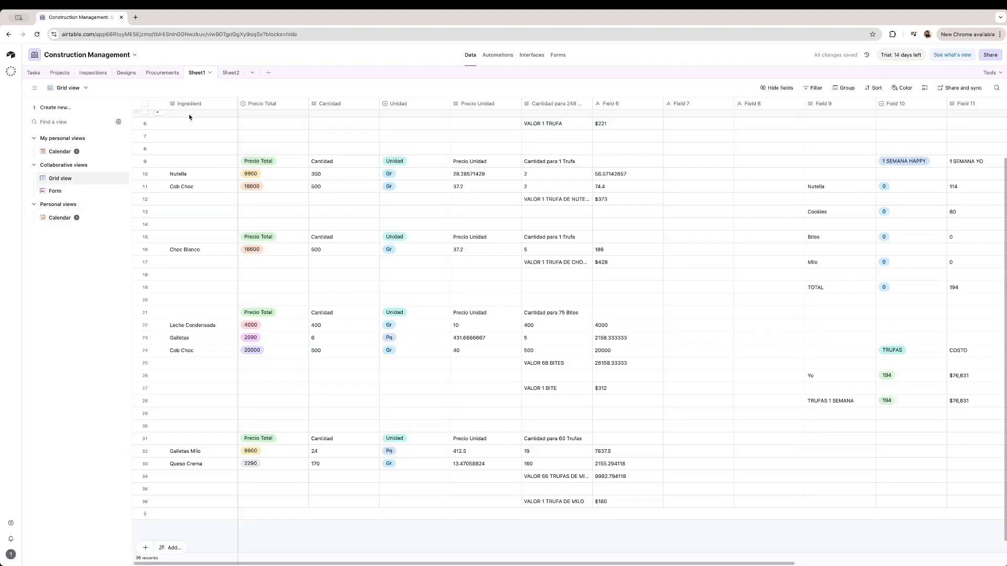
double_click(205, 103)
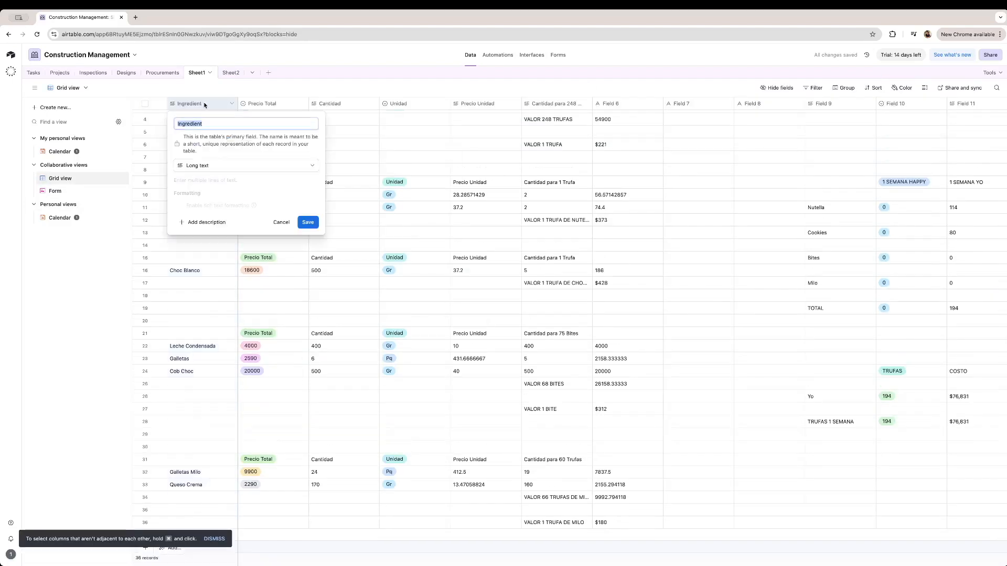
text(Someth)
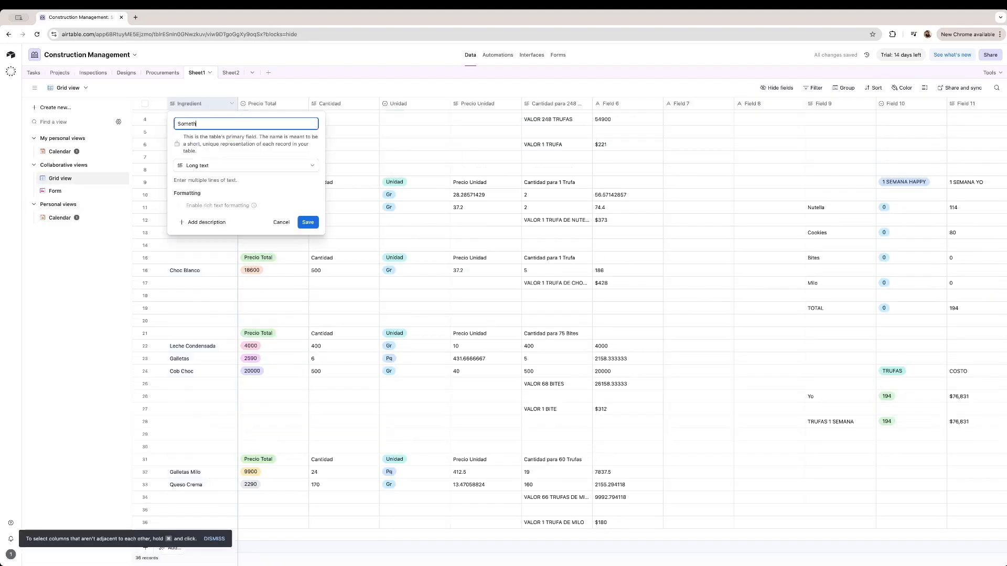
text(ing Else)
click(310, 222)
Open the form view and examine the renamed field and the selectable options for Precio Total and Unidad
click(87, 191)
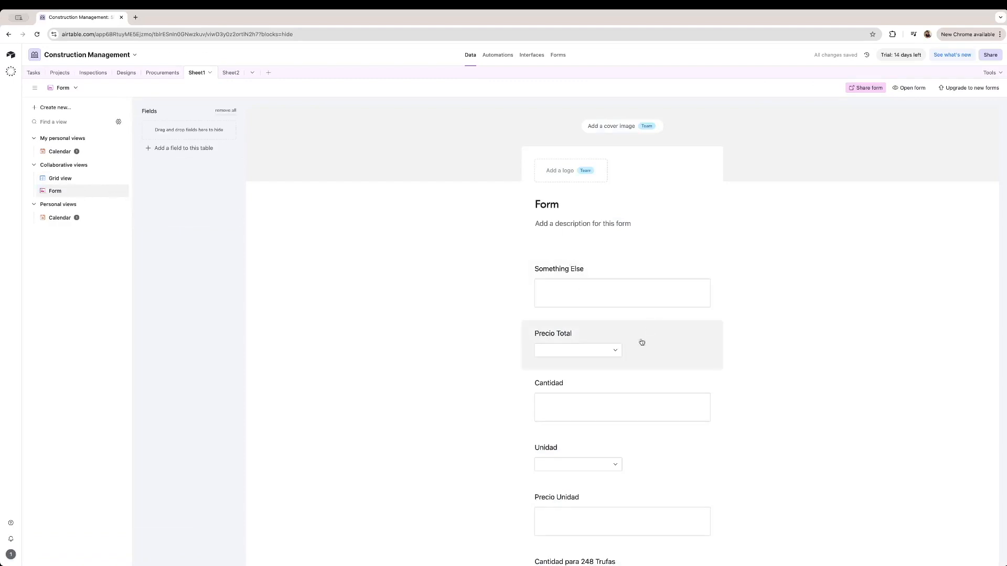
click(615, 351)
scroll(615, 352, down, 3)
click(615, 318)
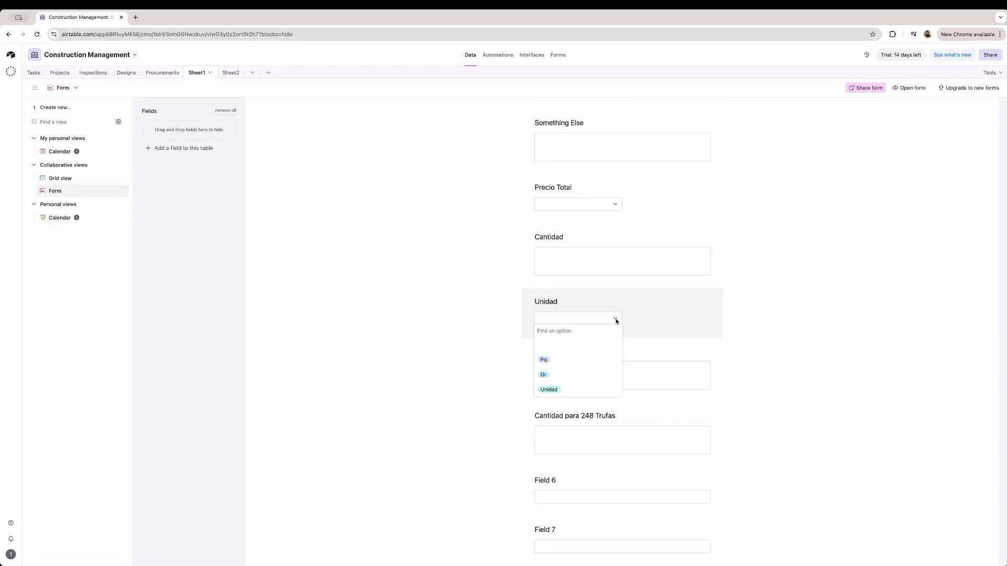
click(488, 308)
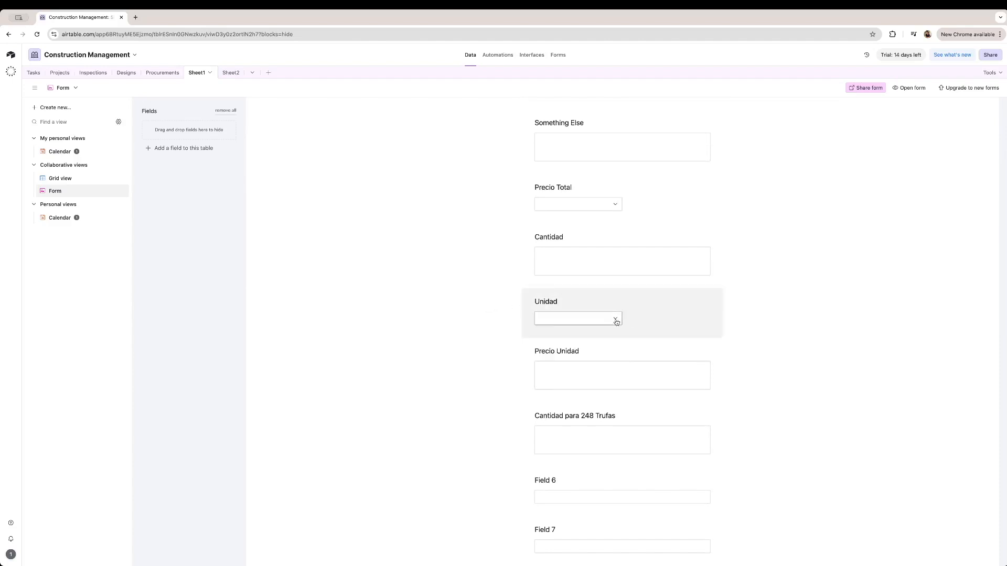
Check the grid view's columns against the form, inspecting the form's Precio Total and Unidad options
click(60, 177)
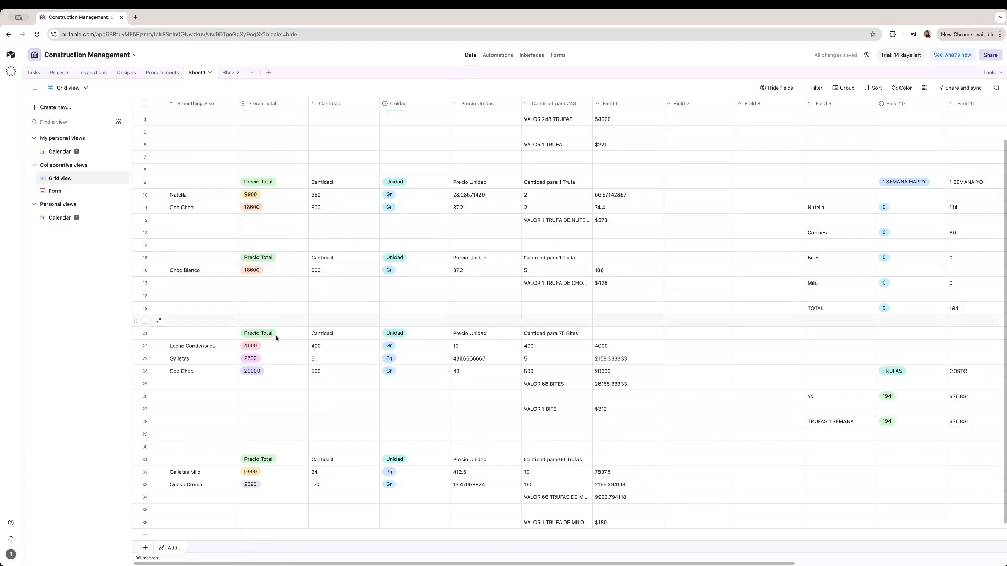
click(57, 190)
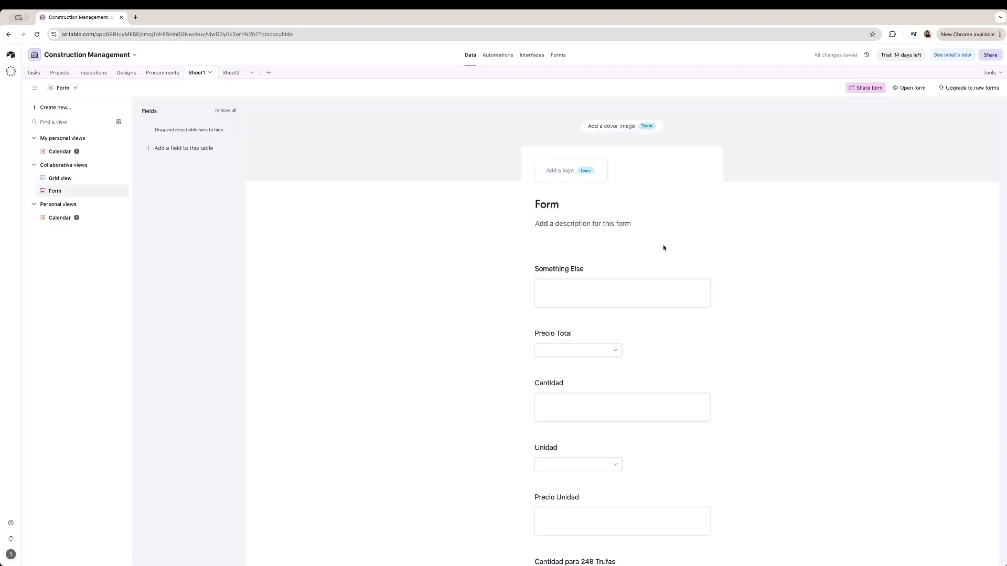
click(618, 351)
scroll(578, 416, down, 5)
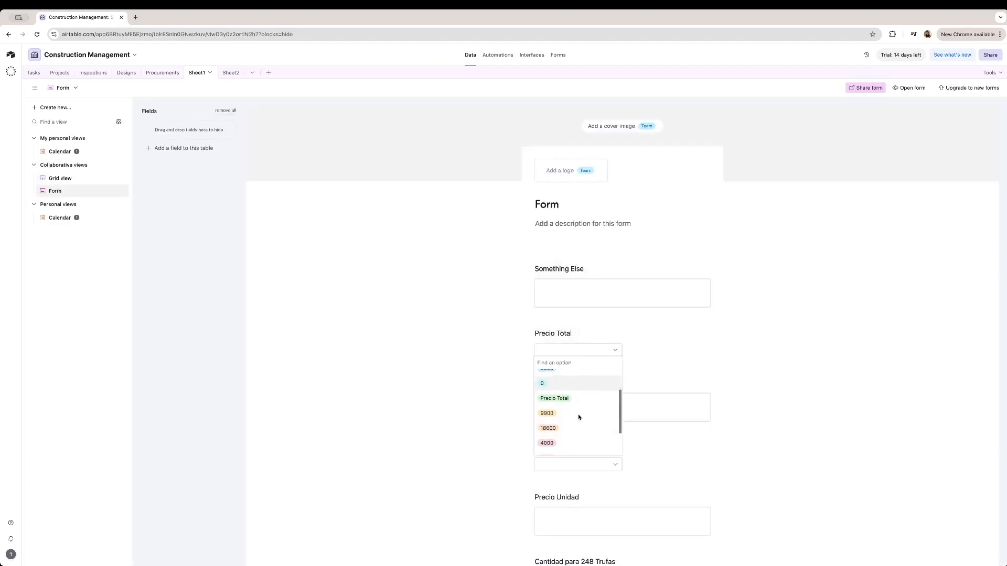
click(288, 384)
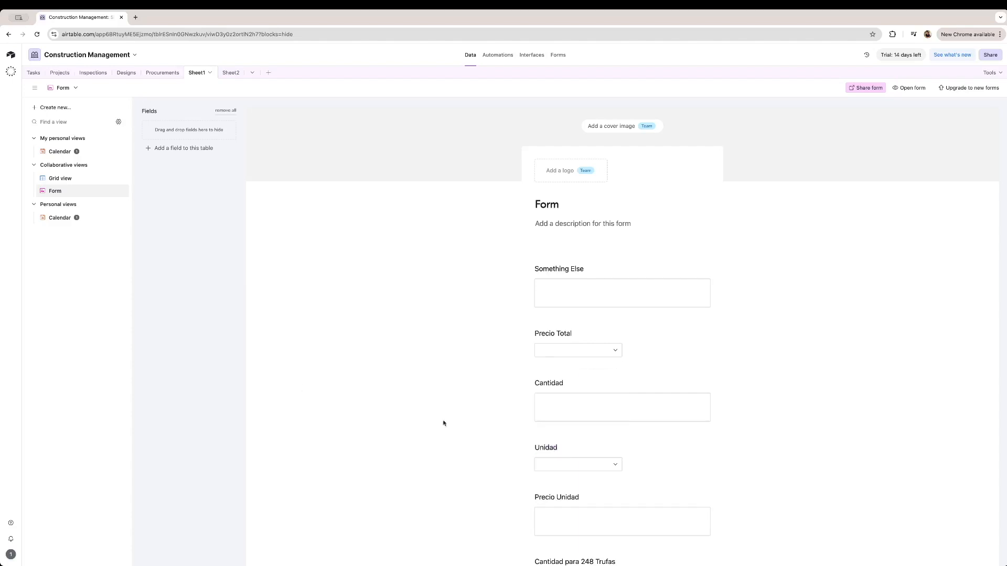
click(570, 469)
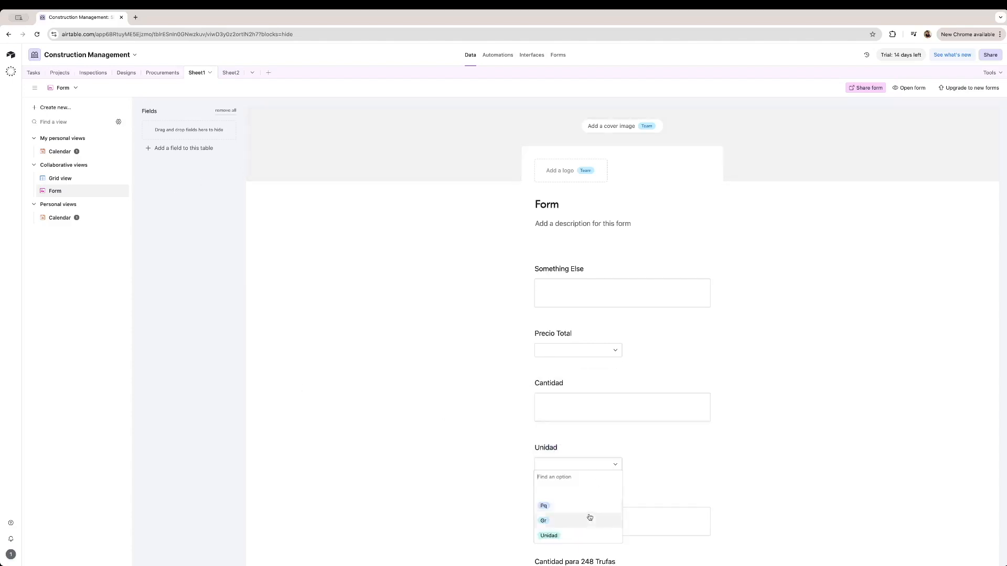
click(522, 502)
Compare the grid's Unidad values with the form's Unidad choices and go back to the grid view
click(86, 179)
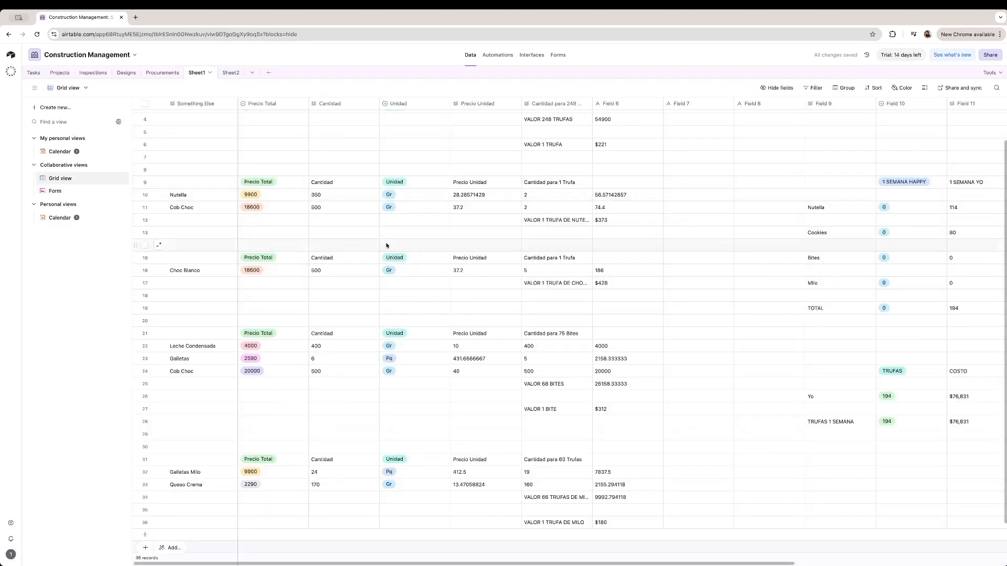
click(55, 191)
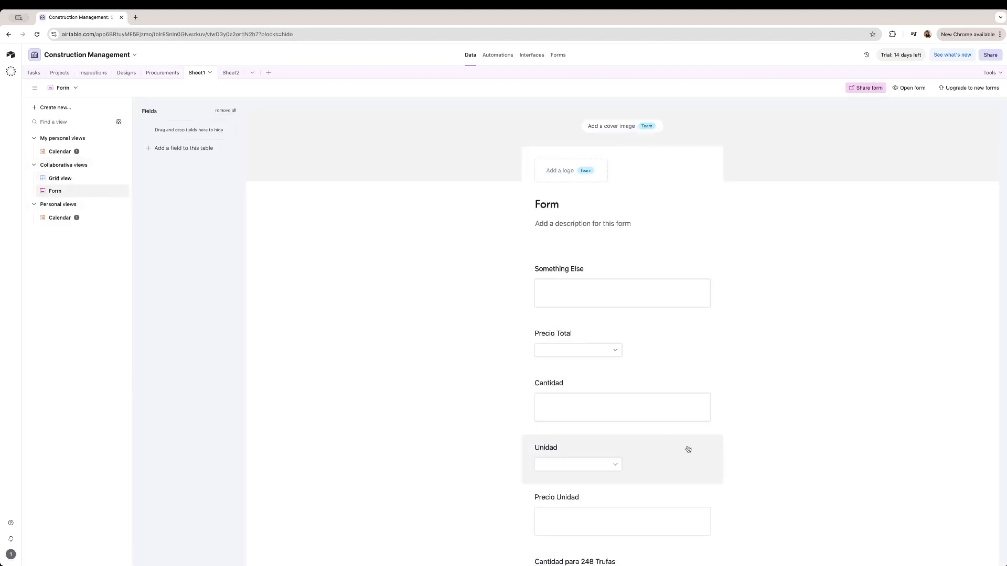
click(610, 467)
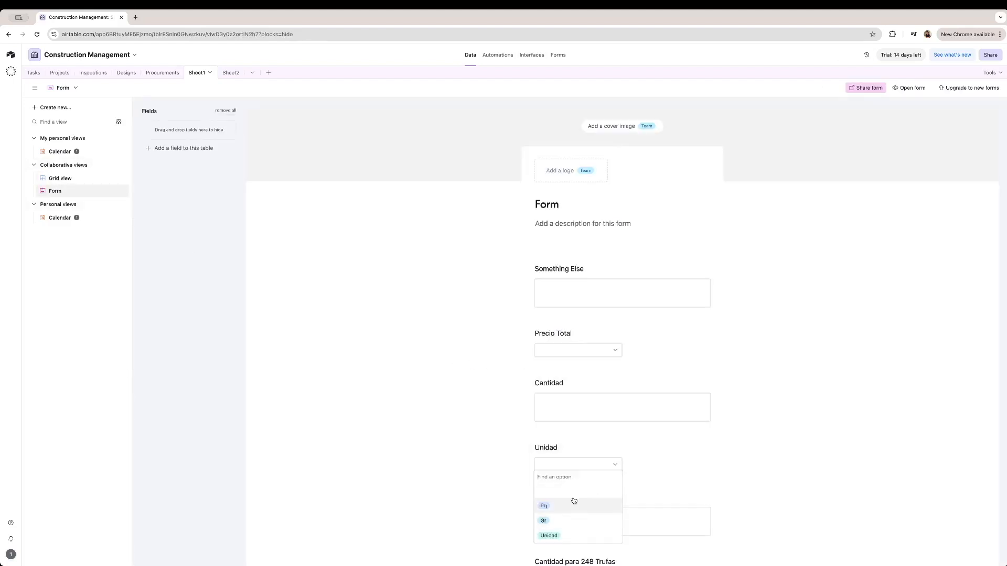
click(459, 348)
click(78, 178)
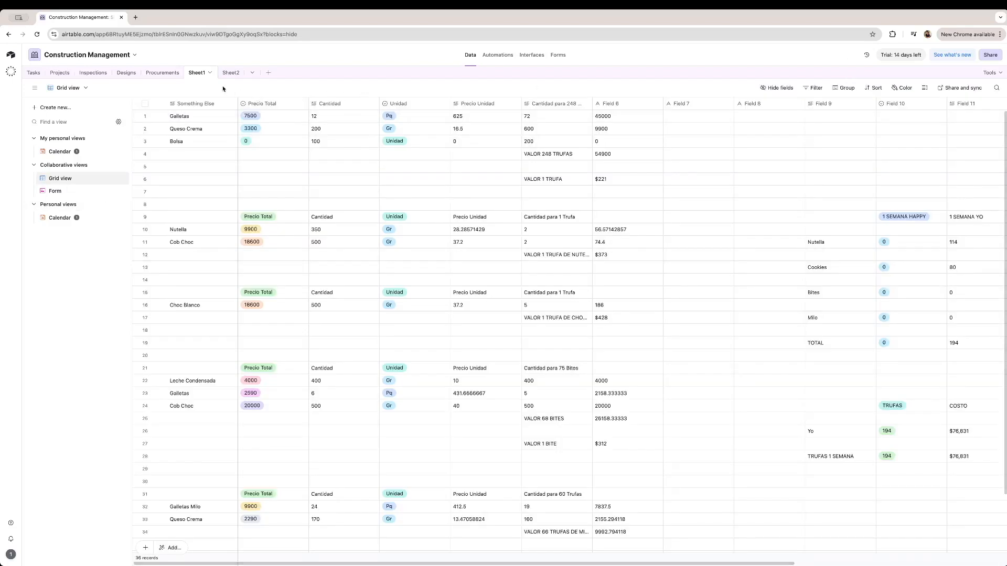
View the Sheet2 table, return to Sheet1 and dismiss the notice about personal views
click(231, 72)
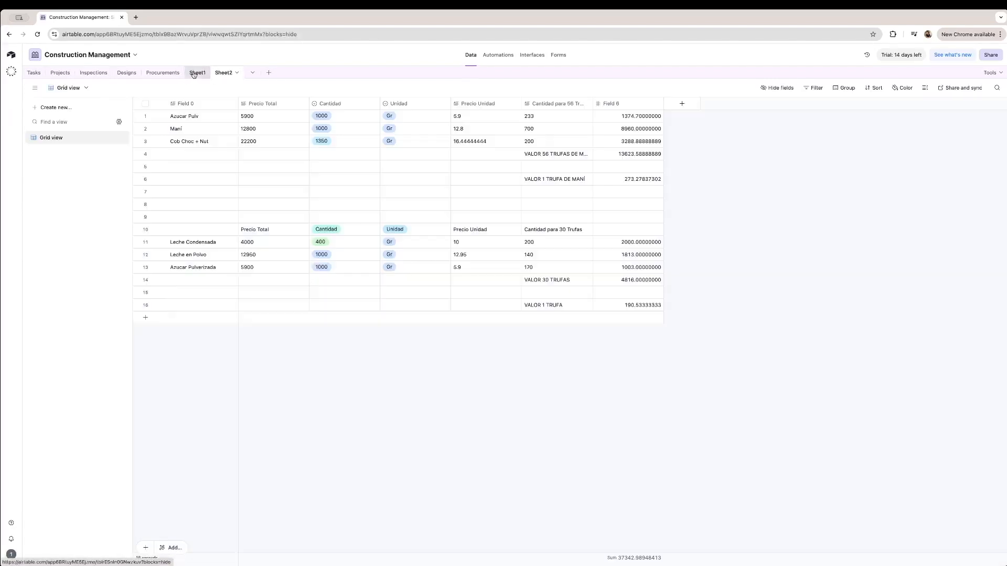
click(193, 73)
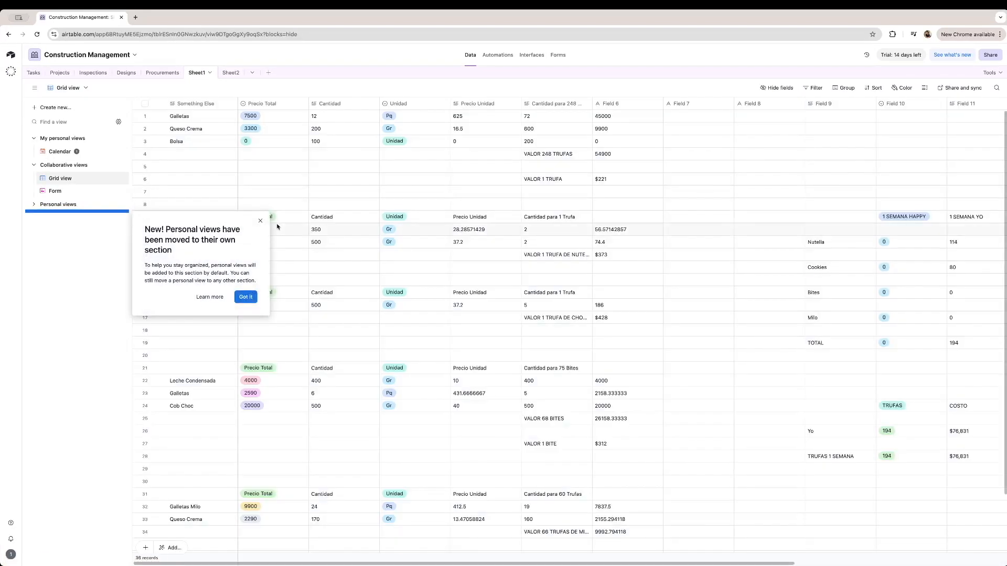
click(259, 223)
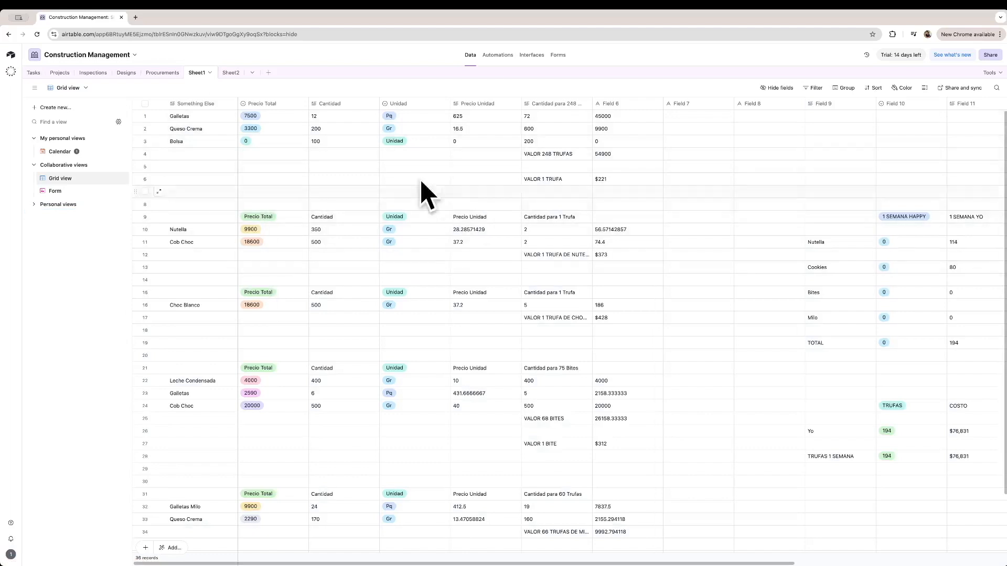